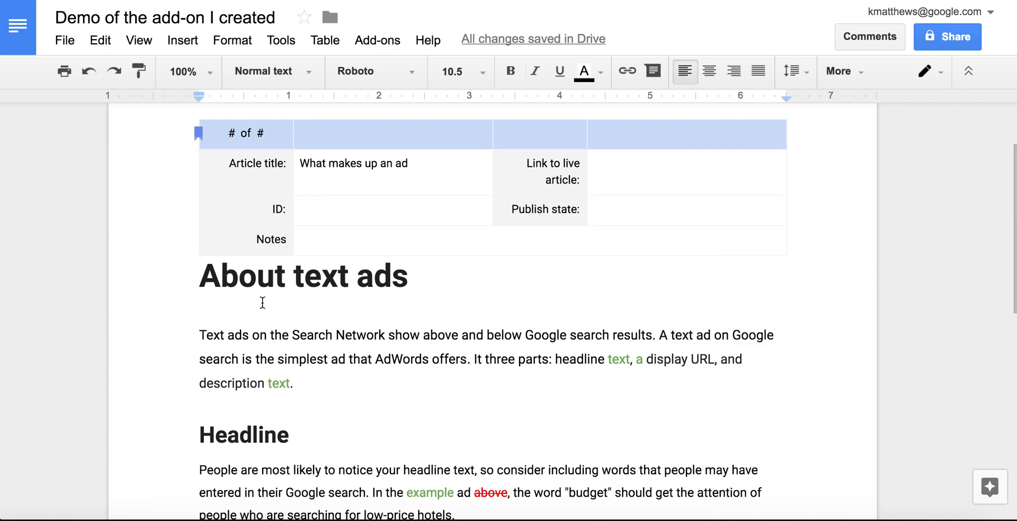
Examine the article's green added text and red struck-through deletions from the introduction through the Display URL section
{"action": "scroll", "coordinate": [429, 376], "scroll_direction": "down", "scroll_amount": 1}
{"action": "scroll", "coordinate": [429, 376], "scroll_direction": "down", "scroll_amount": 1}
{"action": "scroll", "coordinate": [429, 376], "scroll_direction": "up", "scroll_amount": 2}
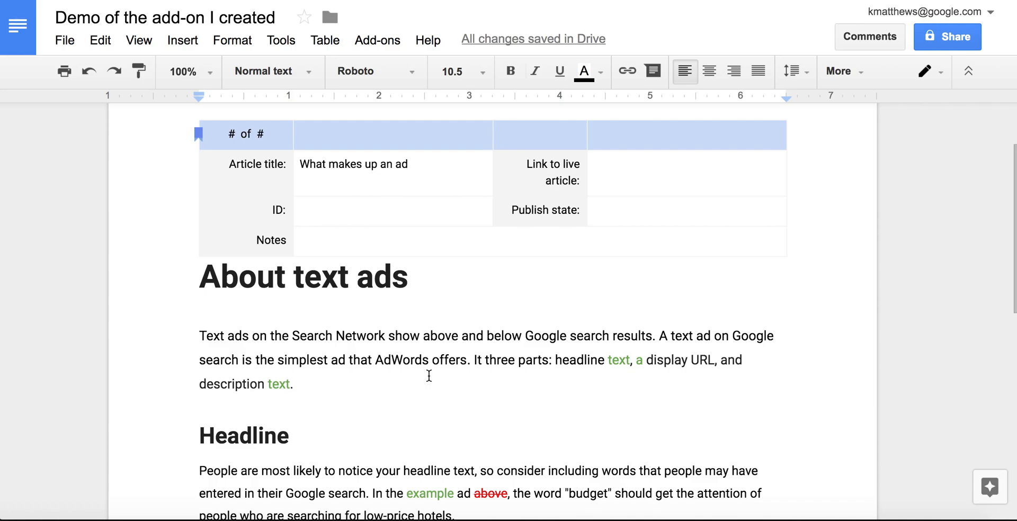
{"action": "scroll", "coordinate": [429, 376], "scroll_direction": "down", "scroll_amount": 1}
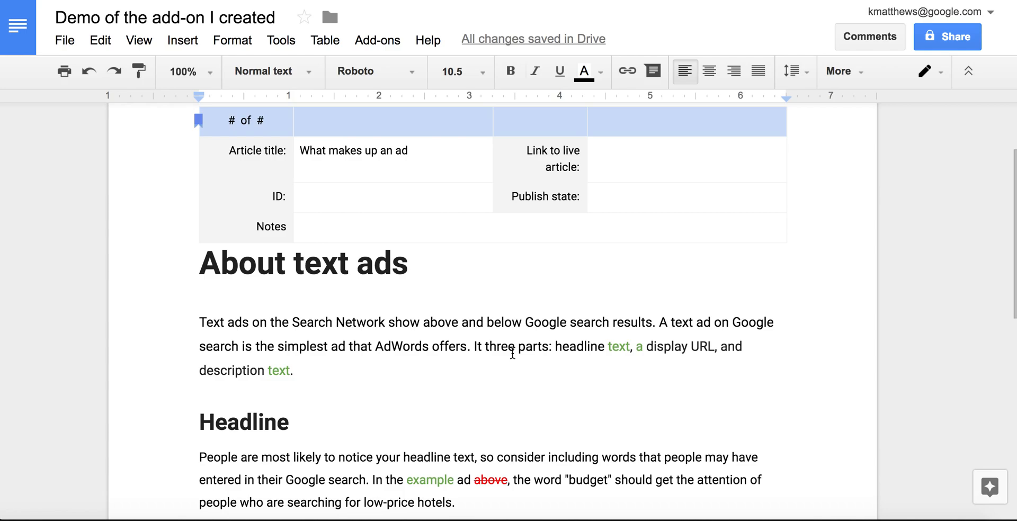
{"action": "scroll", "coordinate": [510, 351], "scroll_direction": "down", "scroll_amount": 1}
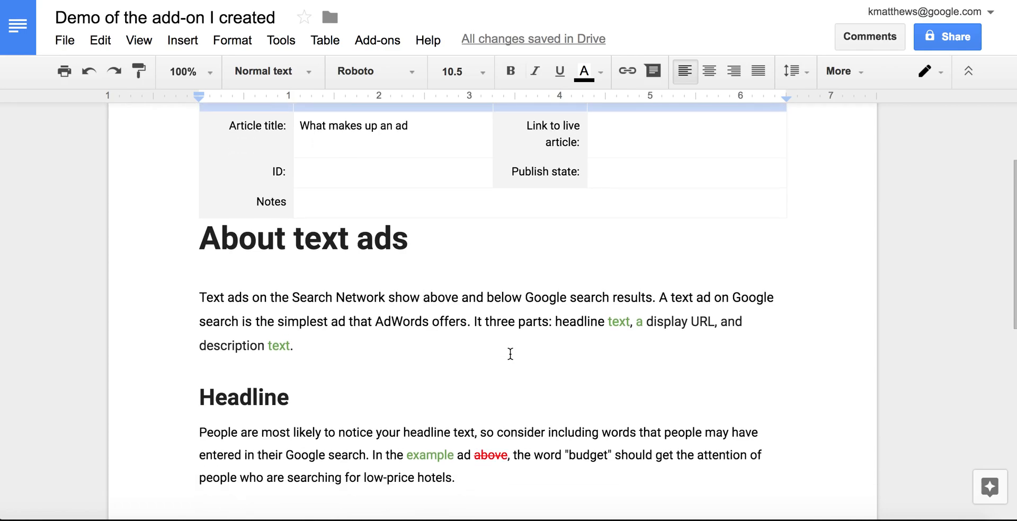
{"action": "double_click", "coordinate": [612, 324]}
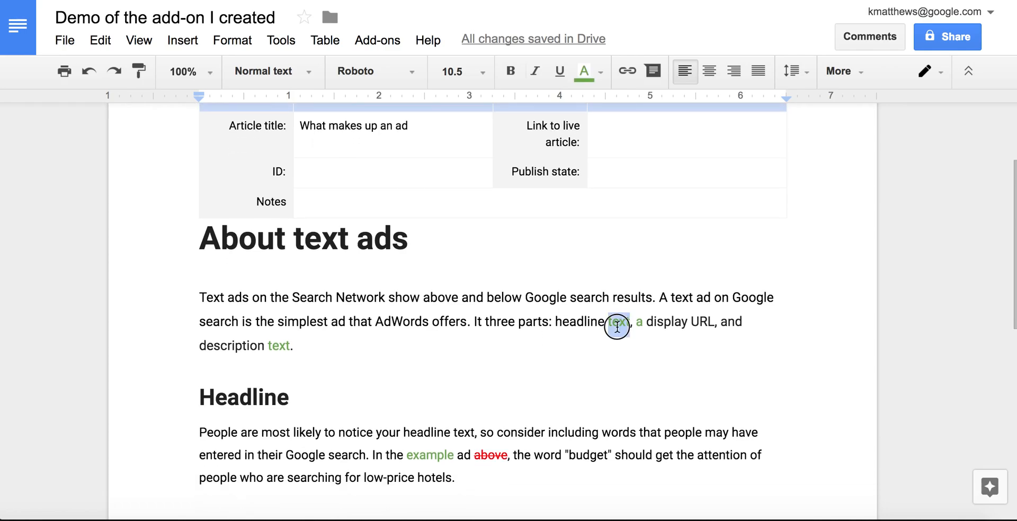
{"action": "left_click", "coordinate": [604, 359]}
{"action": "scroll", "coordinate": [604, 359], "scroll_direction": "down", "scroll_amount": 5}
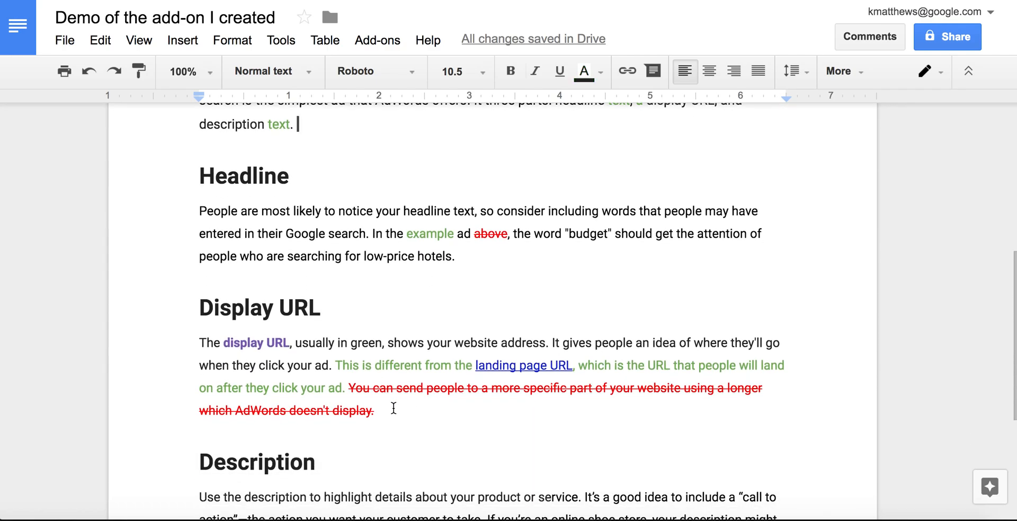
{"action": "left_click_drag", "start_coordinate": [348, 389], "coordinate": [374, 406]}
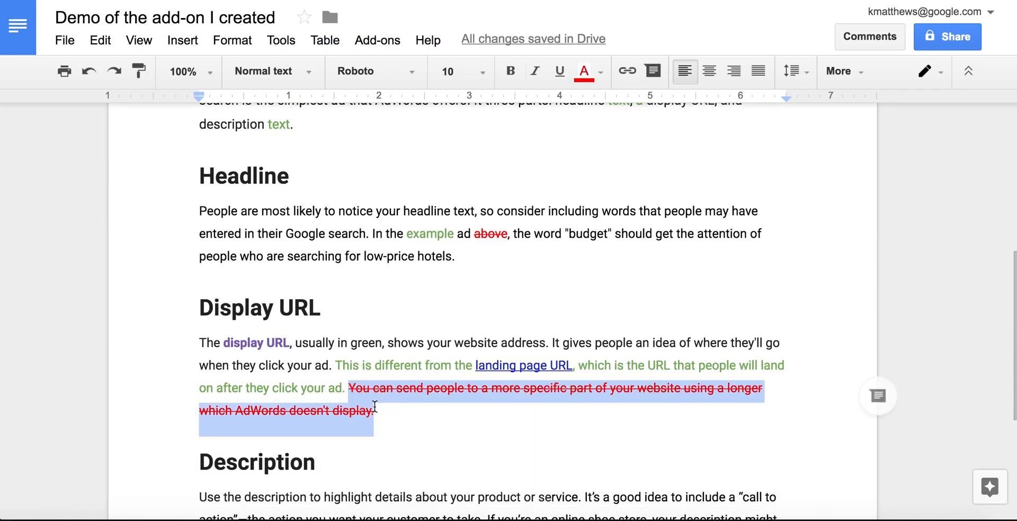
{"action": "left_click", "coordinate": [411, 416]}
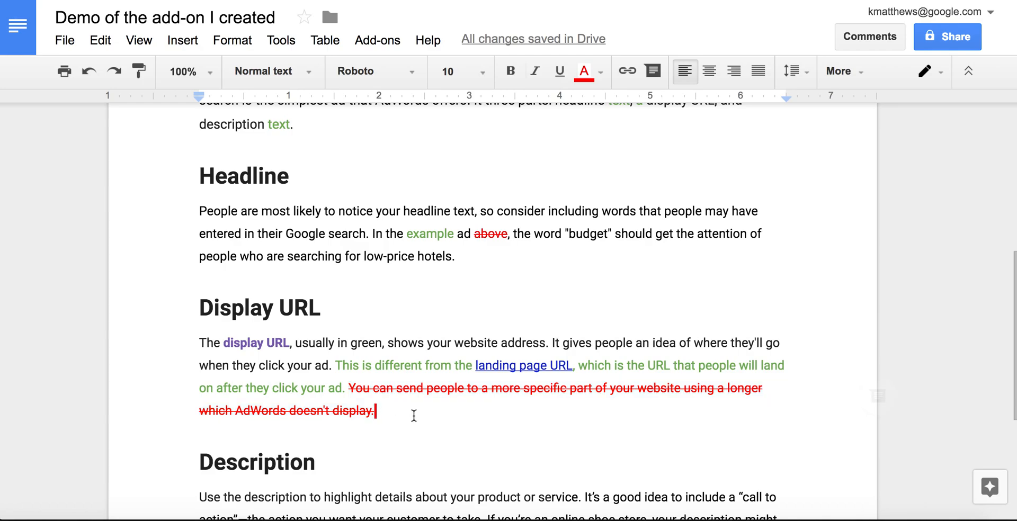
{"action": "scroll", "coordinate": [413, 415], "scroll_direction": "down", "scroll_amount": 1}
{"action": "scroll", "coordinate": [413, 415], "scroll_direction": "down", "scroll_amount": 2}
{"action": "scroll", "coordinate": [413, 416], "scroll_direction": "up", "scroll_amount": 2}
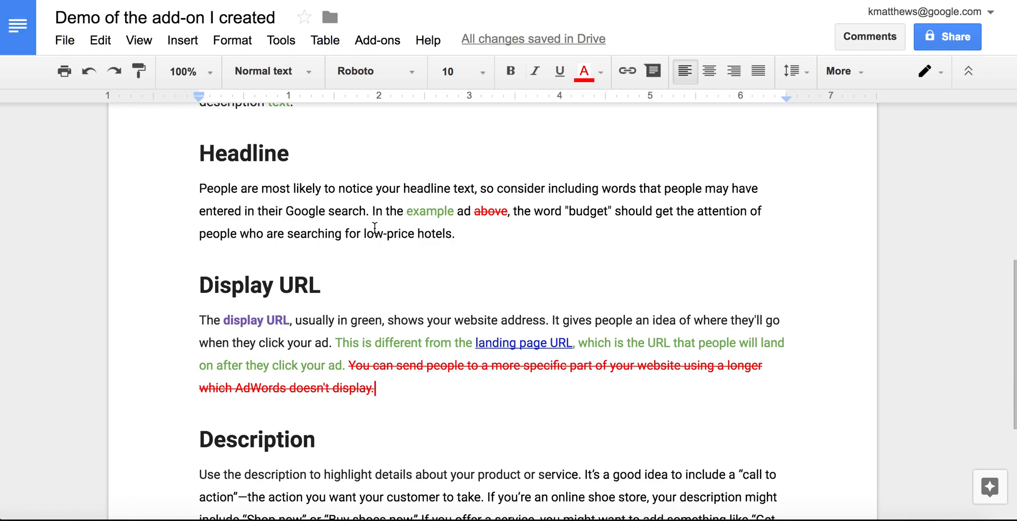
Color the word "search" in the Headline paragraph with the custom light green used for additions
{"action": "double_click", "coordinate": [345, 210]}
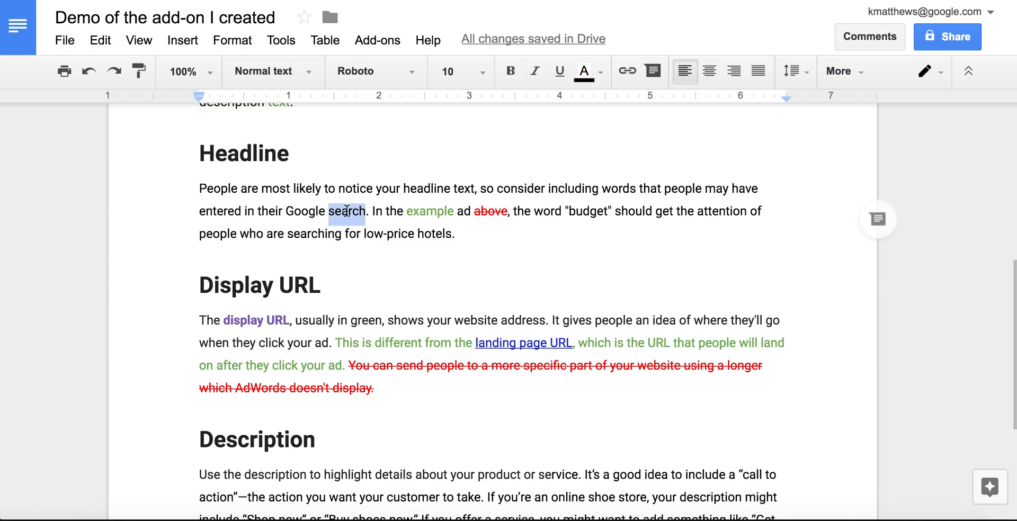
{"action": "left_click", "coordinate": [585, 71]}
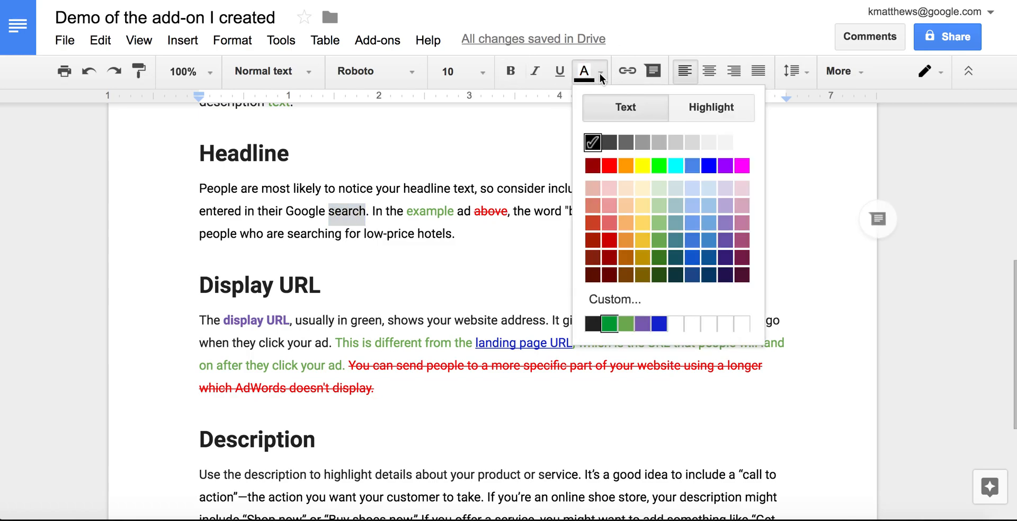
{"action": "left_click", "coordinate": [627, 324]}
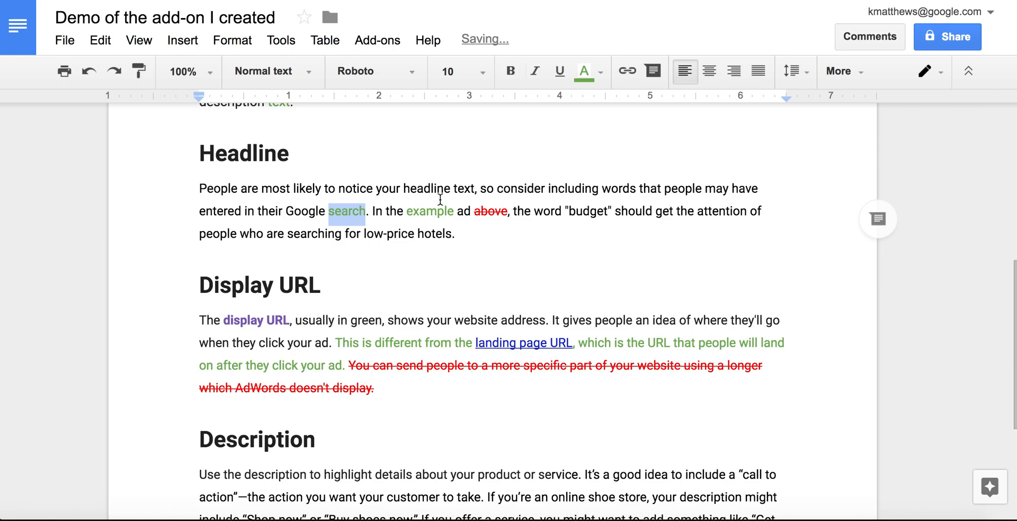
{"action": "left_click", "coordinate": [409, 234]}
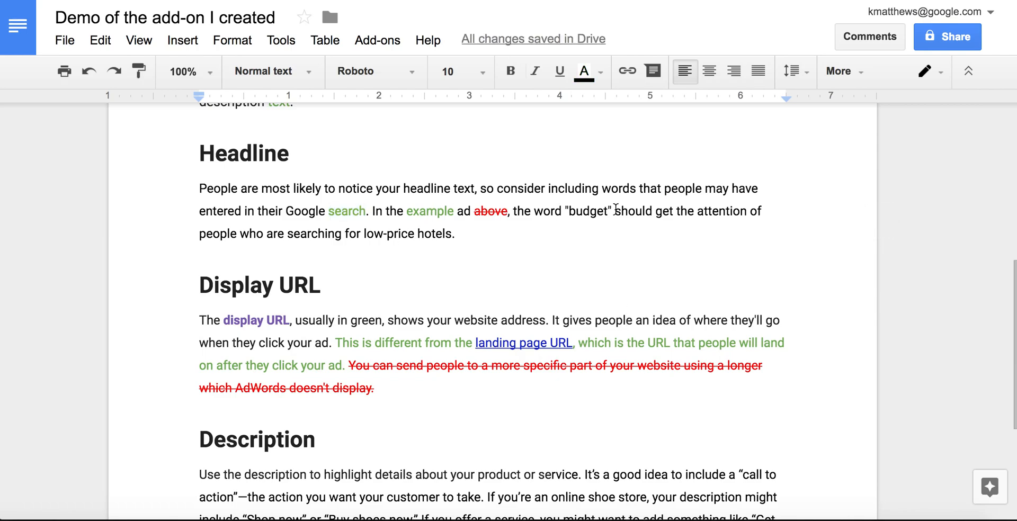
Mark the word "should" in the Headline paragraph as deleted with red text and strikethrough
{"action": "double_click", "coordinate": [640, 216]}
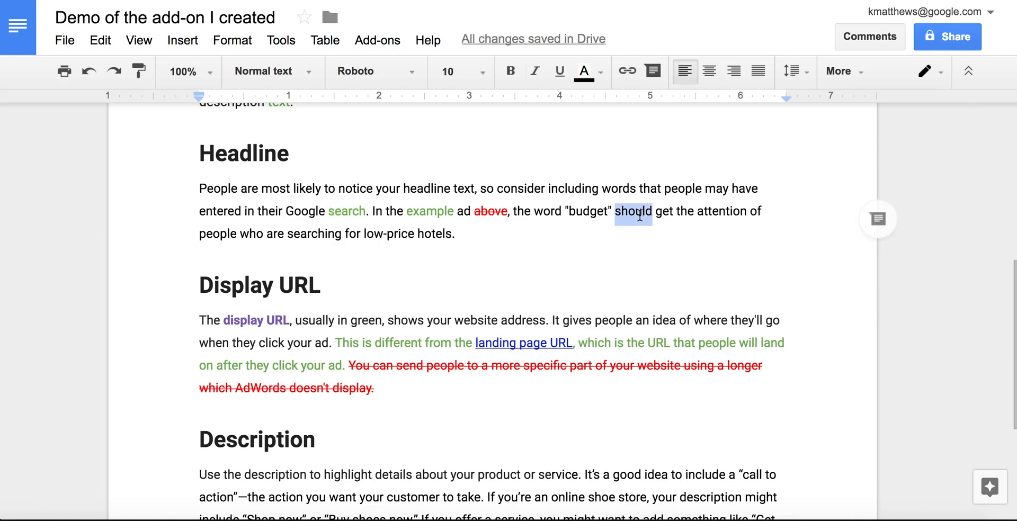
{"action": "left_click", "coordinate": [603, 74]}
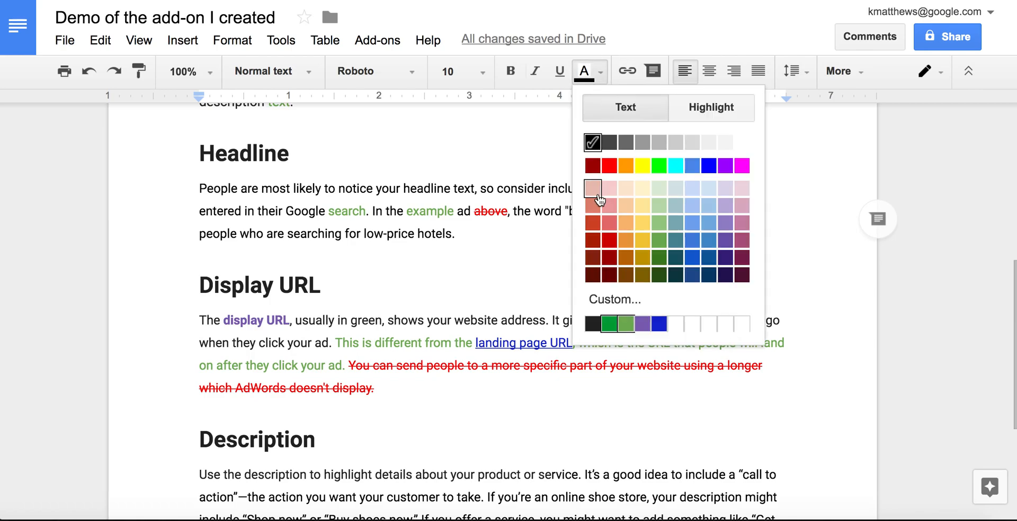
{"action": "left_click", "coordinate": [609, 165]}
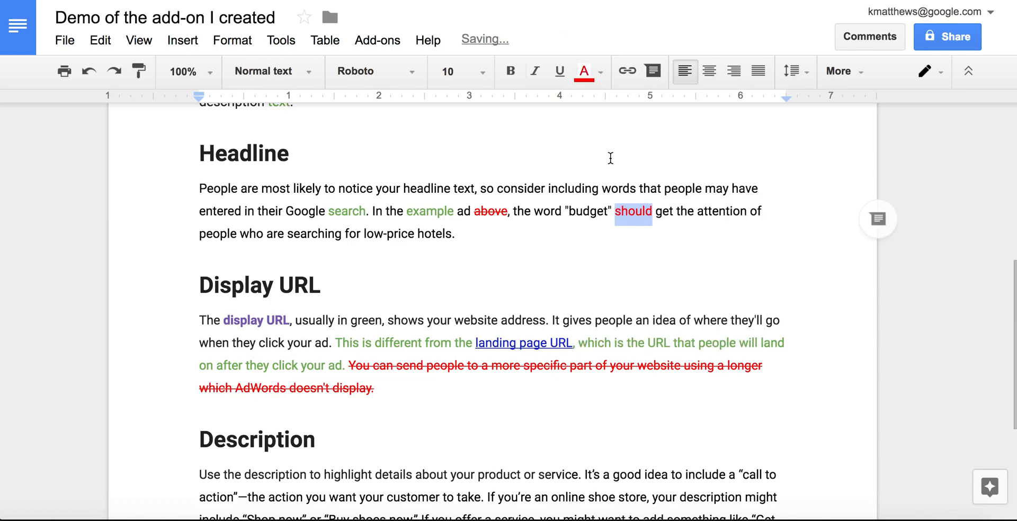
{"action": "left_click", "coordinate": [233, 41]}
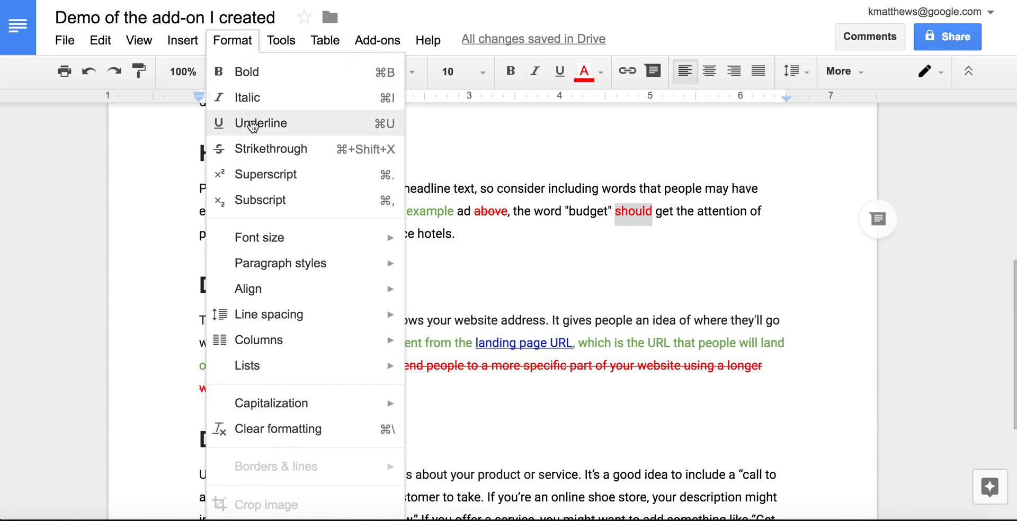
{"action": "left_click", "coordinate": [253, 152]}
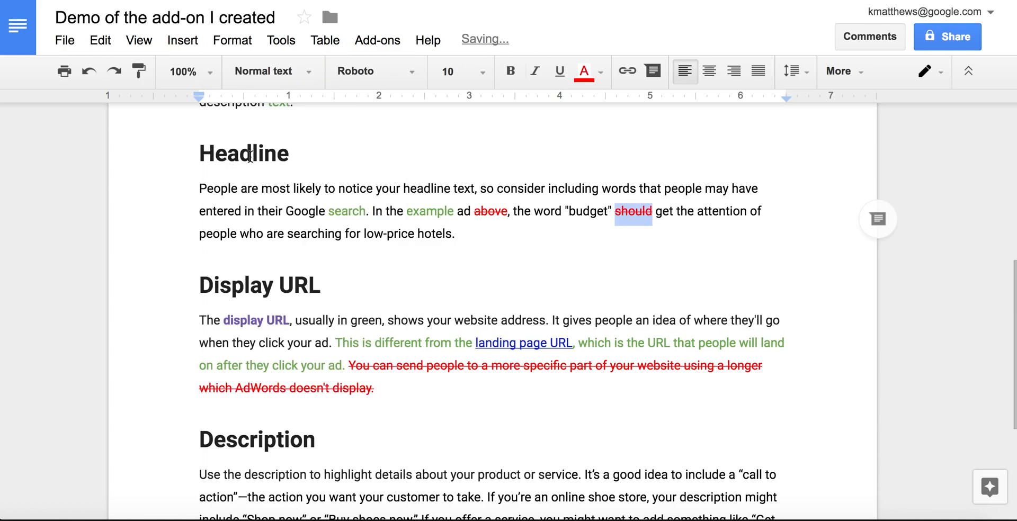
{"action": "left_click", "coordinate": [373, 303]}
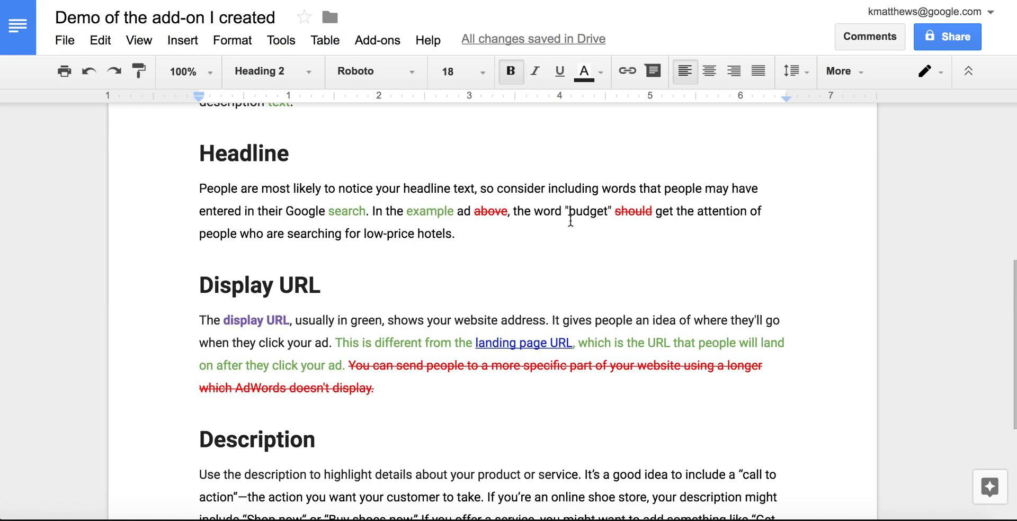
Switch the document to Suggesting mode and suggest deleting the word "including" in the Headline paragraph
{"action": "scroll", "coordinate": [571, 221], "scroll_direction": "up", "scroll_amount": 1}
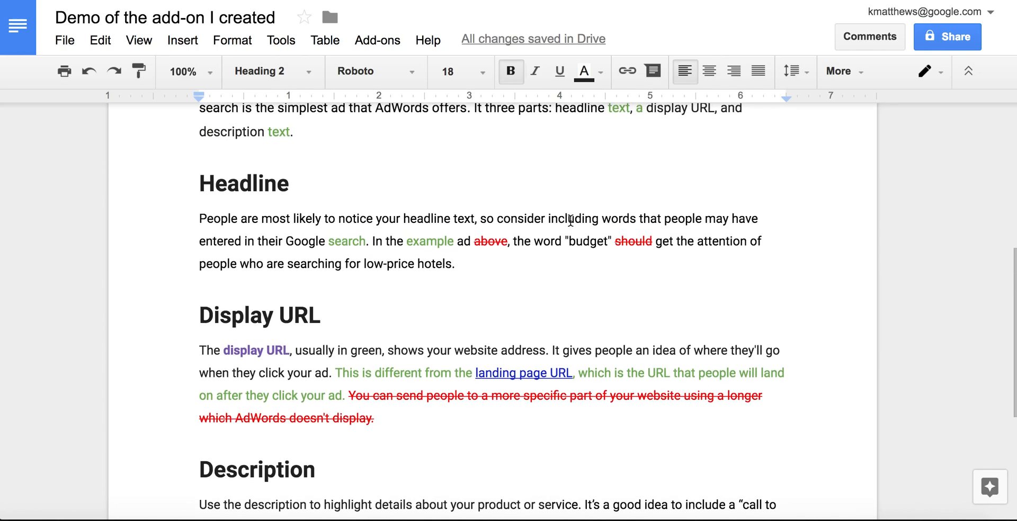
{"action": "left_click", "coordinate": [862, 73]}
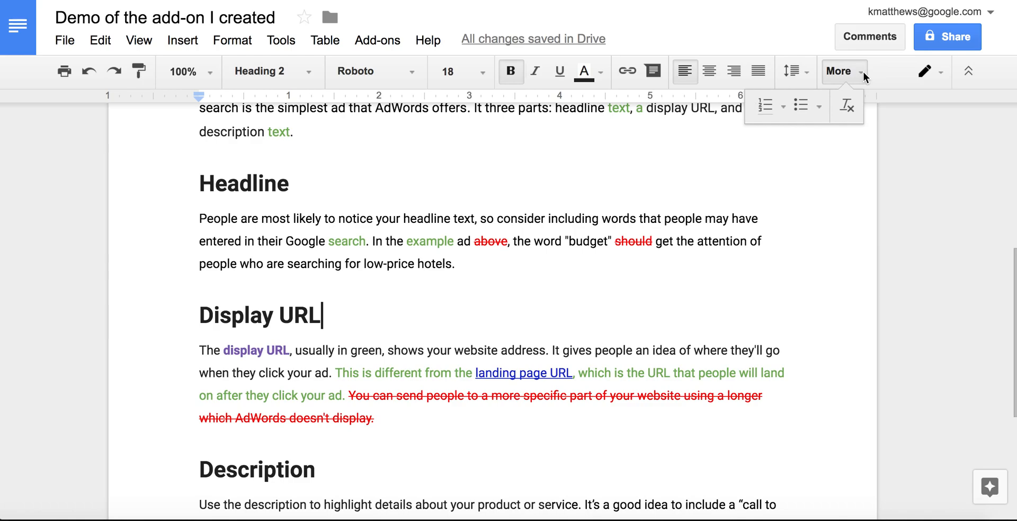
{"action": "left_click", "coordinate": [941, 74]}
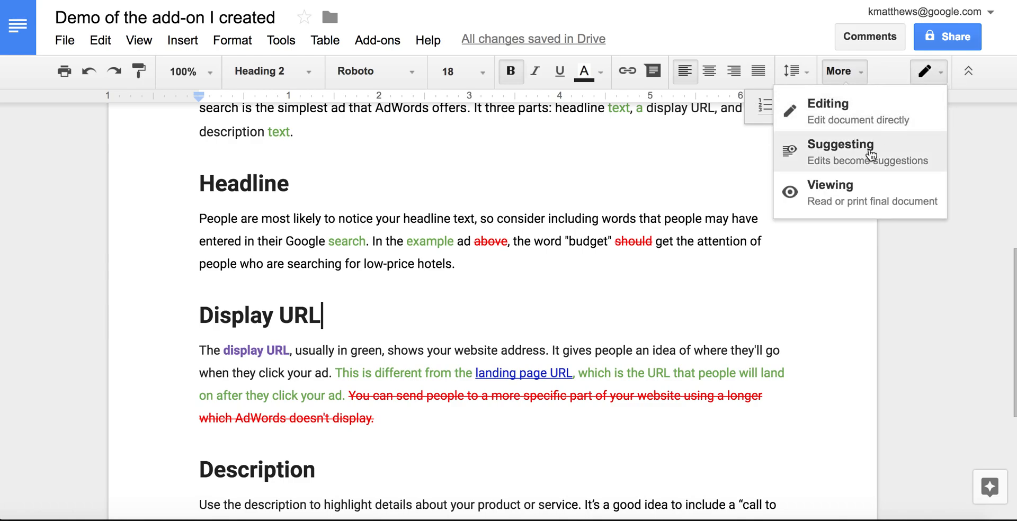
{"action": "left_click", "coordinate": [808, 154]}
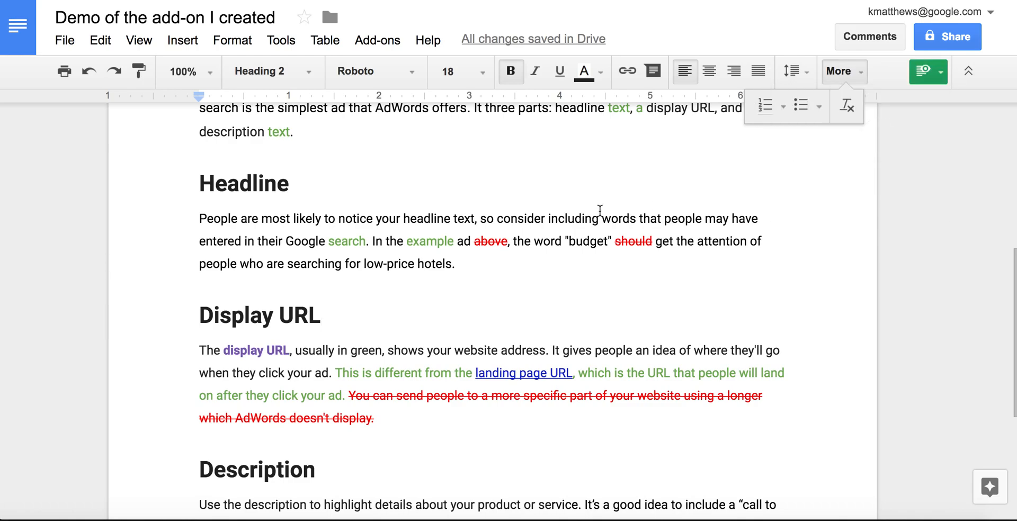
{"action": "double_click", "coordinate": [571, 217]}
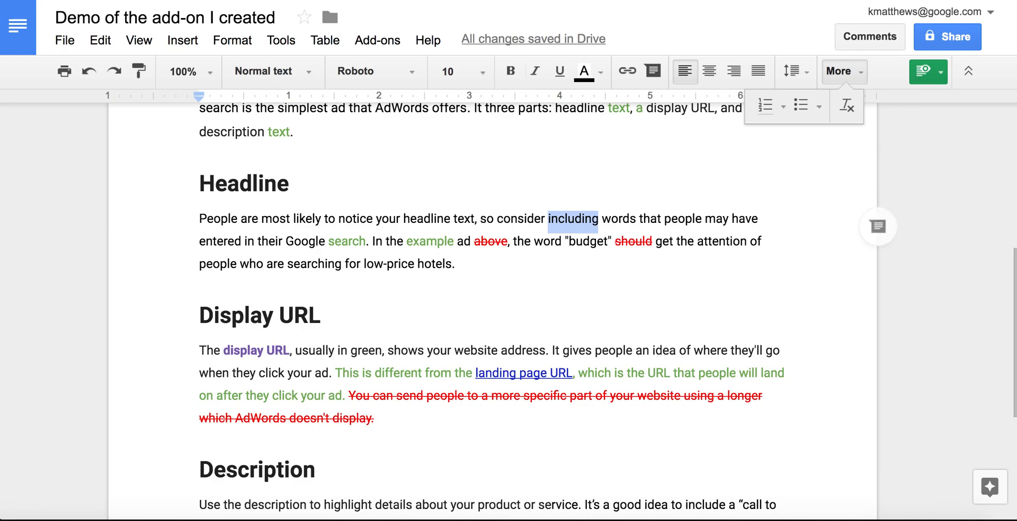
{"action": "key", "text": "BackSpace"}
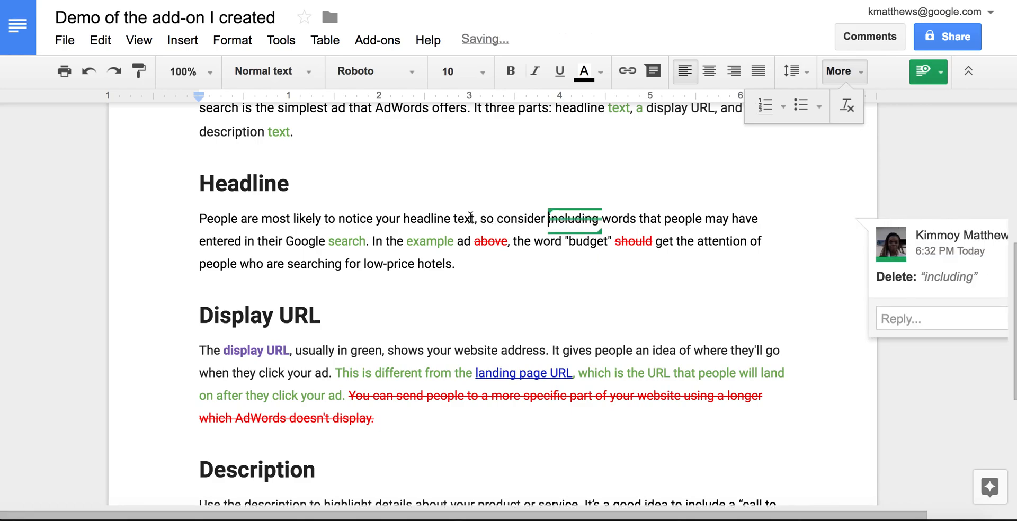
Suggest adding "big" before "headline text" in the Headline paragraph and accept that suggestion
{"action": "left_click", "coordinate": [406, 219]}
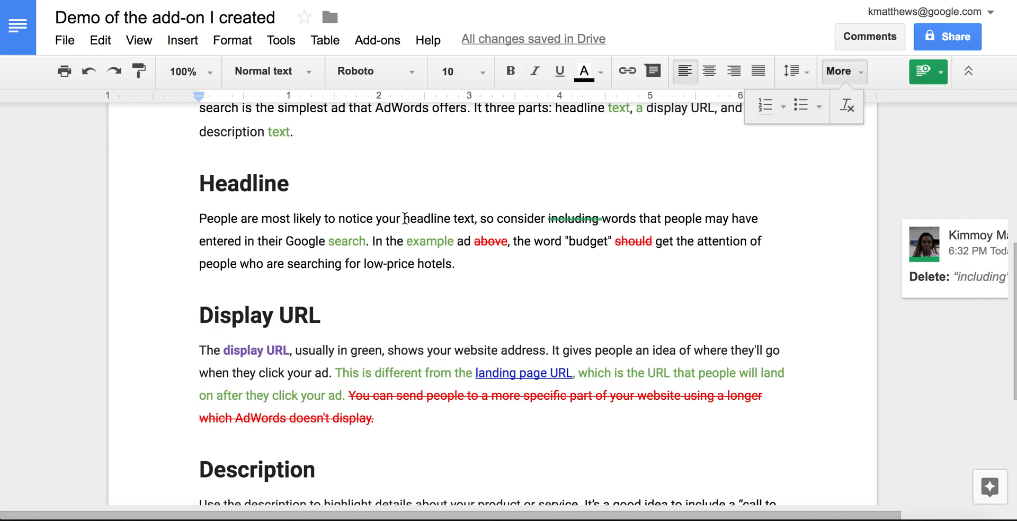
{"action": "type", "text": "big"}
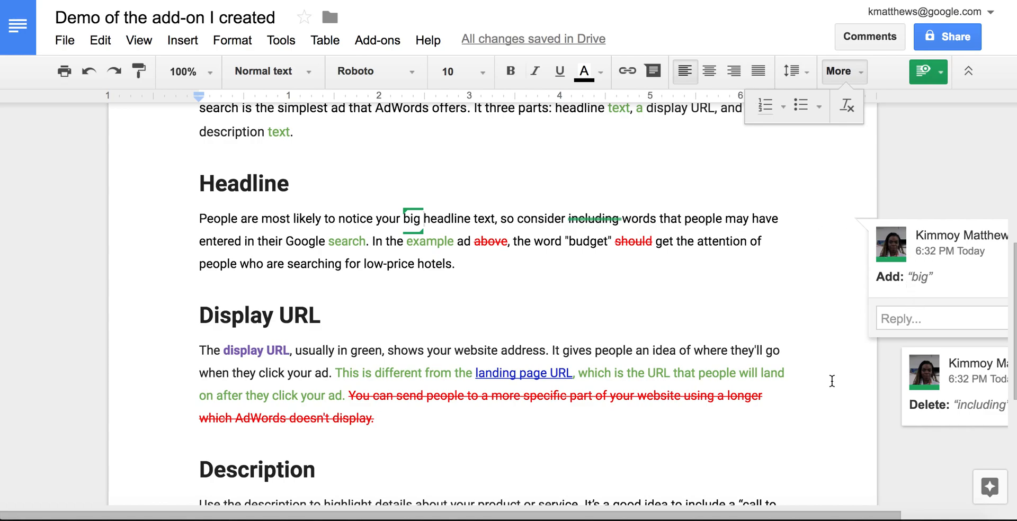
{"action": "left_click_drag", "start_coordinate": [799, 509], "coordinate": [874, 507]}
{"action": "left_click", "coordinate": [965, 245]}
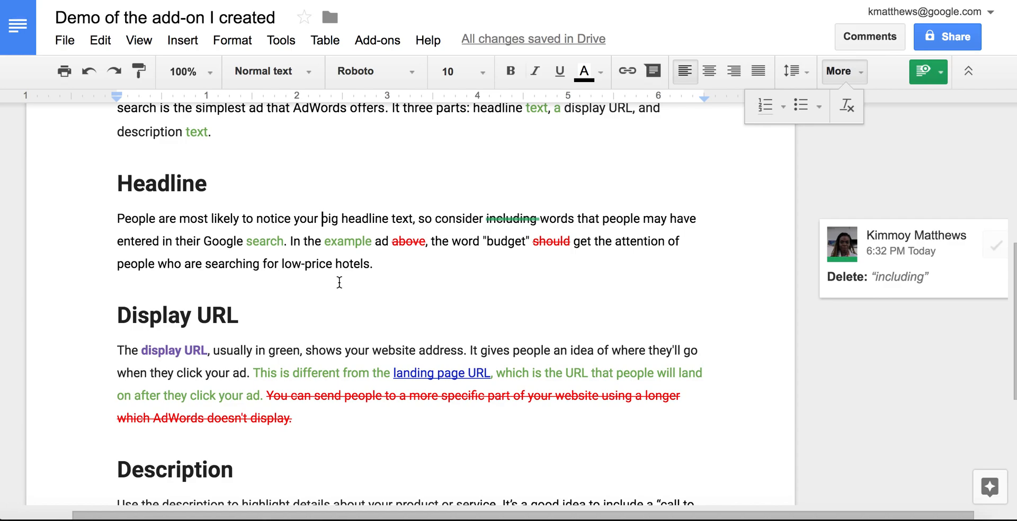
Switch the document back to Editing mode
{"action": "left_click", "coordinate": [941, 71]}
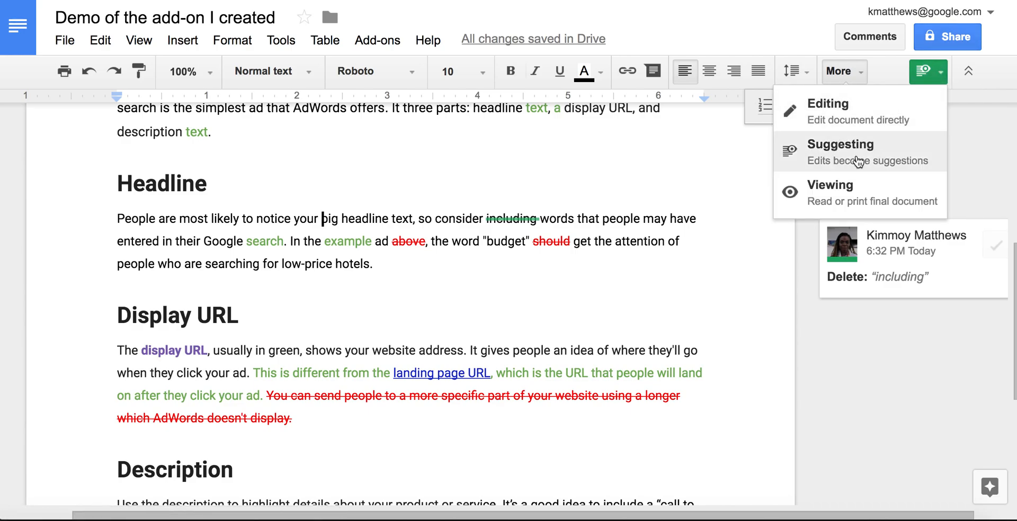
{"action": "left_click", "coordinate": [858, 160]}
{"action": "left_click", "coordinate": [941, 72]}
{"action": "left_click", "coordinate": [903, 108]}
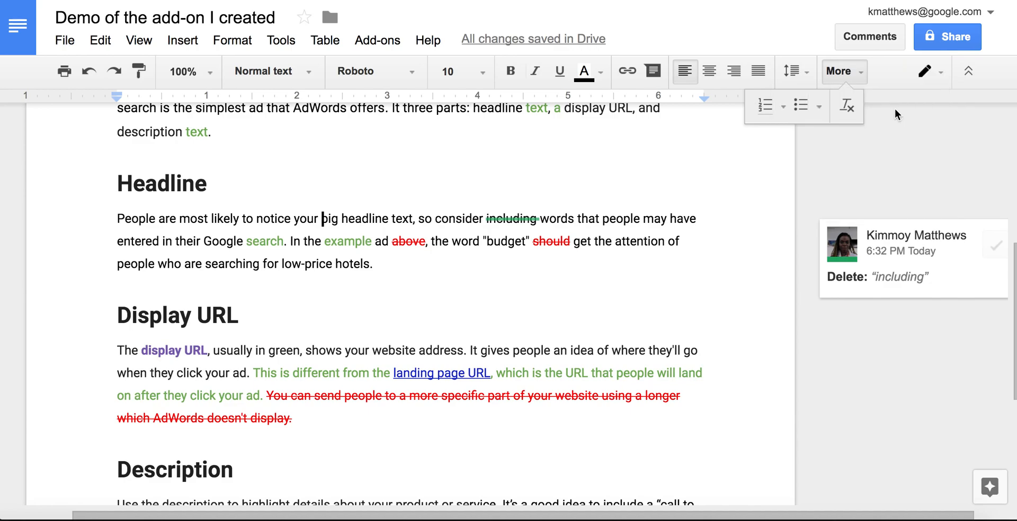
Launch the FormattaTron tool from the AdWords Tools add-on and bring its formatting options into view
{"action": "left_click", "coordinate": [383, 42]}
{"action": "mouse_move", "coordinate": [395, 74]}
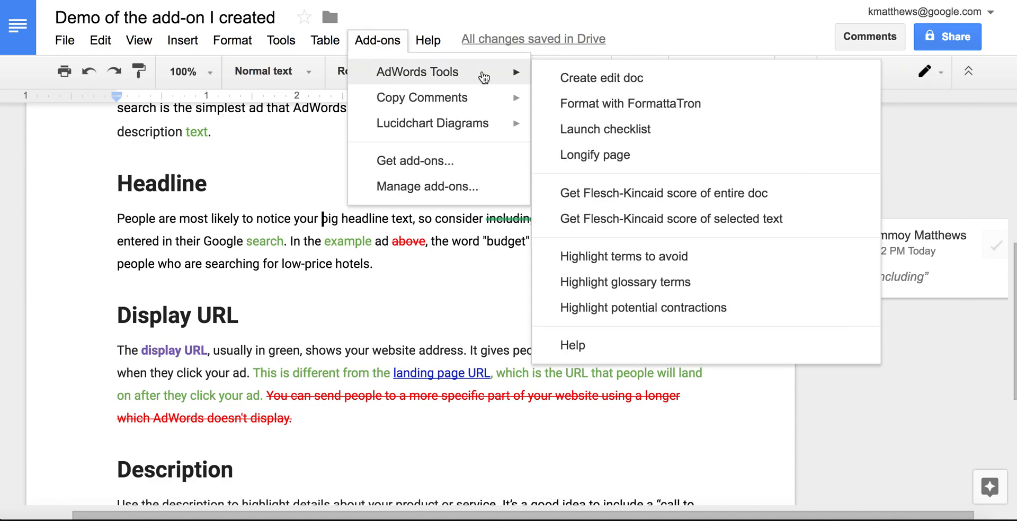
{"action": "left_click", "coordinate": [578, 95]}
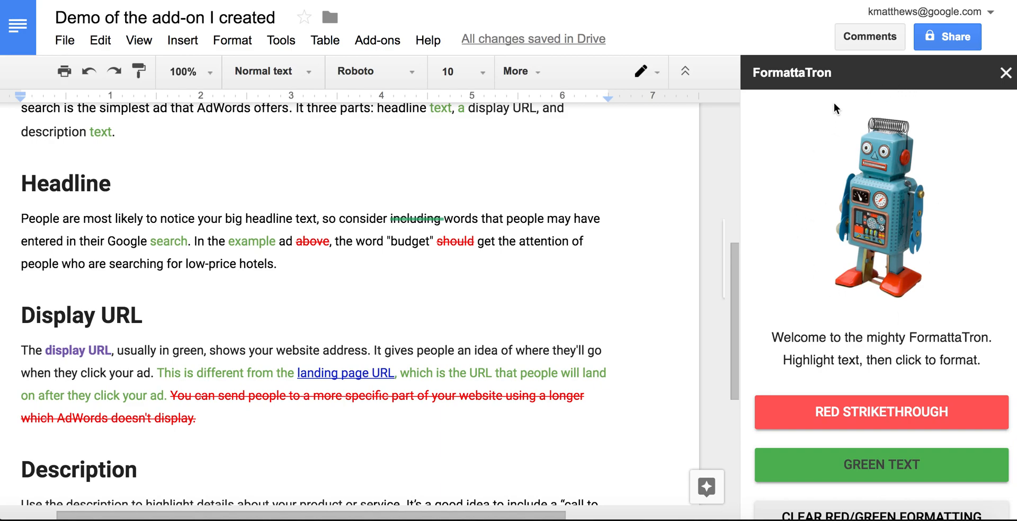
{"action": "scroll", "coordinate": [853, 211], "scroll_direction": "down", "scroll_amount": 3}
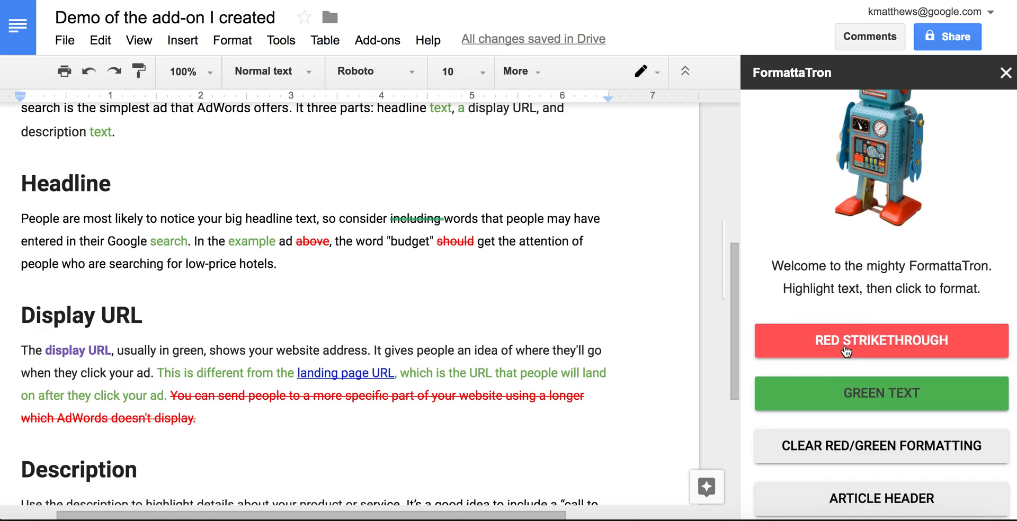
Use FormattaTron to apply red strikethrough to "have" and green text to "people" in the Headline paragraph
{"action": "double_click", "coordinate": [588, 222]}
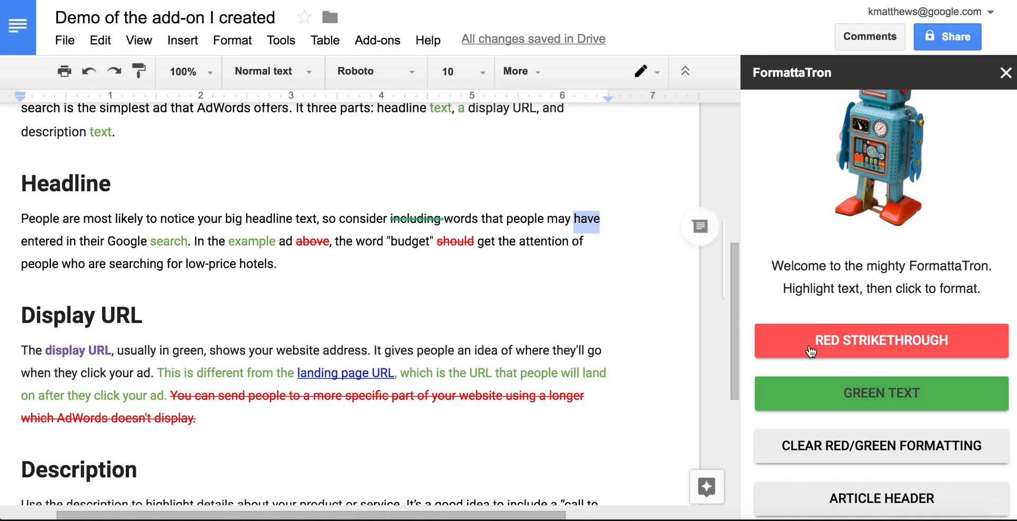
{"action": "left_click", "coordinate": [832, 350]}
{"action": "double_click", "coordinate": [533, 219]}
{"action": "left_click", "coordinate": [806, 405]}
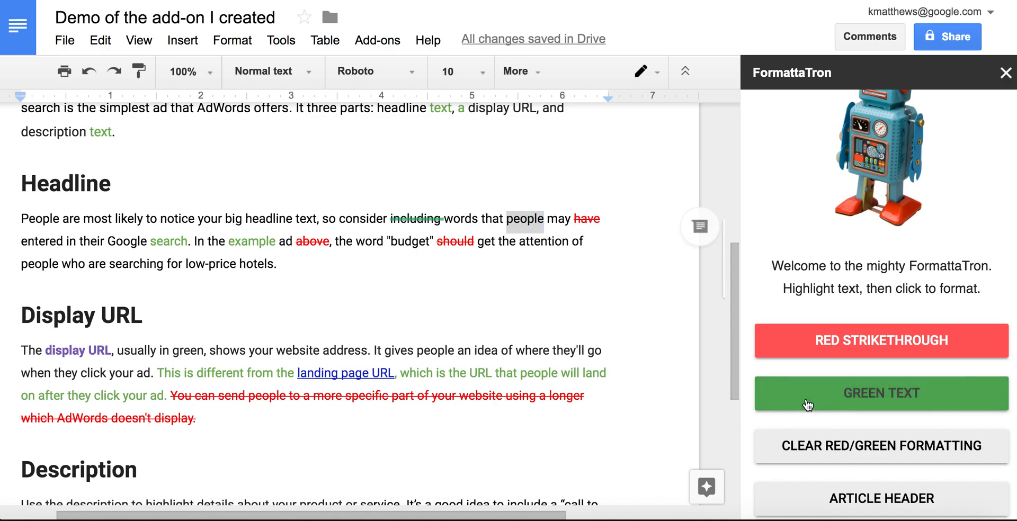
Clear the red/green formatting from "people" and "have" in the Headline paragraph with FormattaTron
{"action": "scroll", "coordinate": [807, 405], "scroll_direction": "down", "scroll_amount": 3}
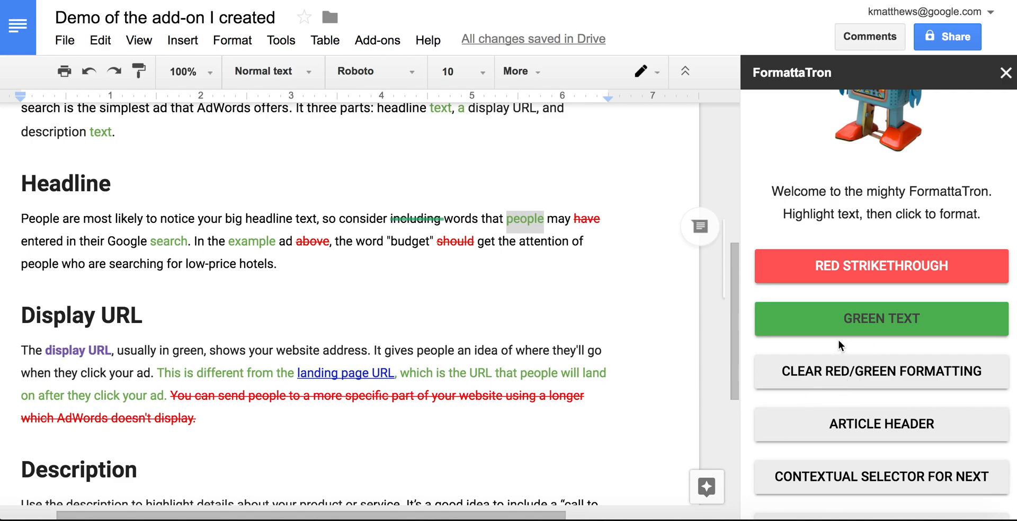
{"action": "left_click", "coordinate": [838, 375]}
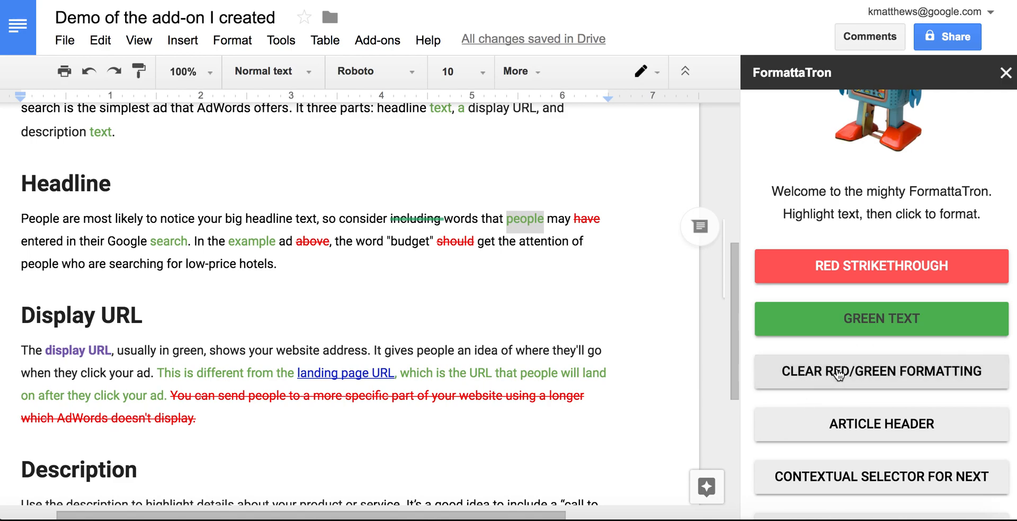
{"action": "double_click", "coordinate": [582, 220]}
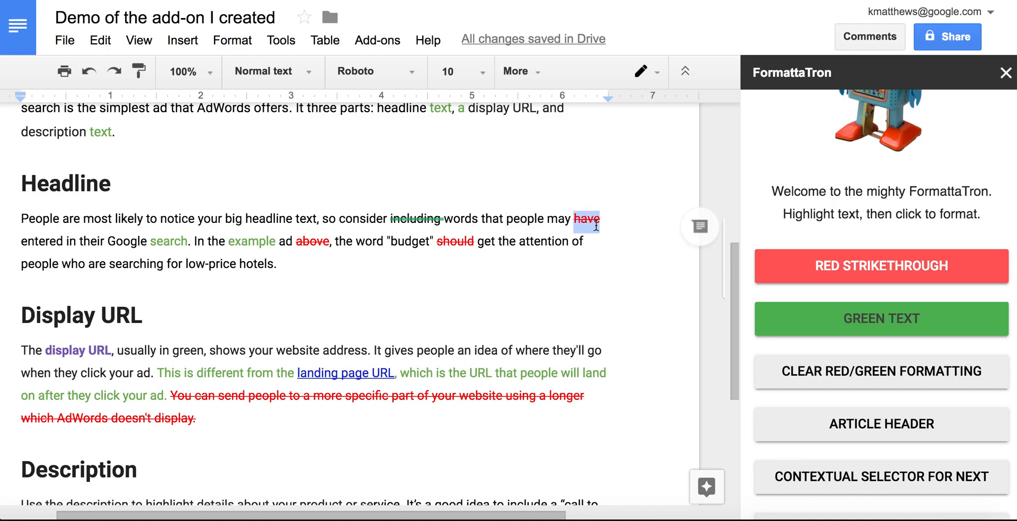
{"action": "left_click", "coordinate": [779, 374]}
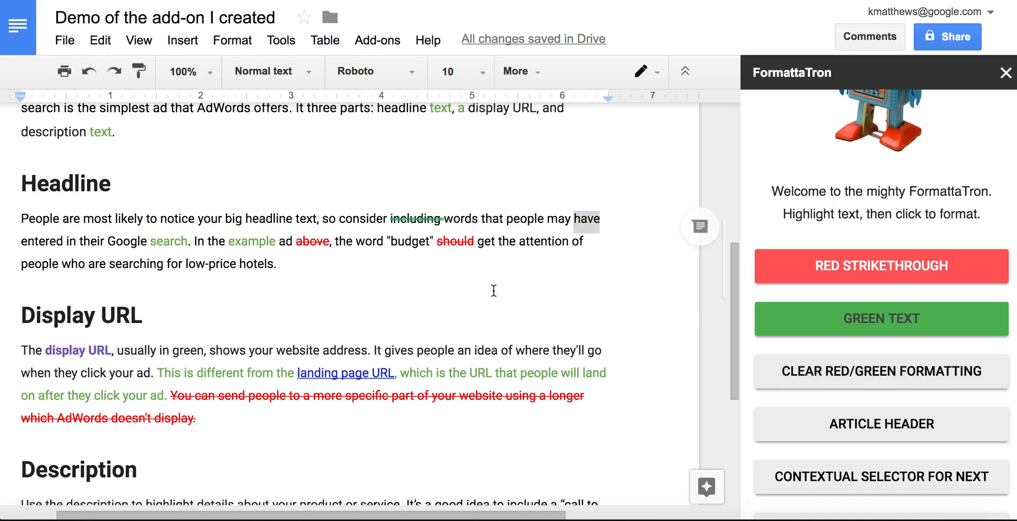
{"action": "scroll", "coordinate": [494, 290], "scroll_direction": "down", "scroll_amount": 1}
{"action": "scroll", "coordinate": [494, 290], "scroll_direction": "up", "scroll_amount": 2}
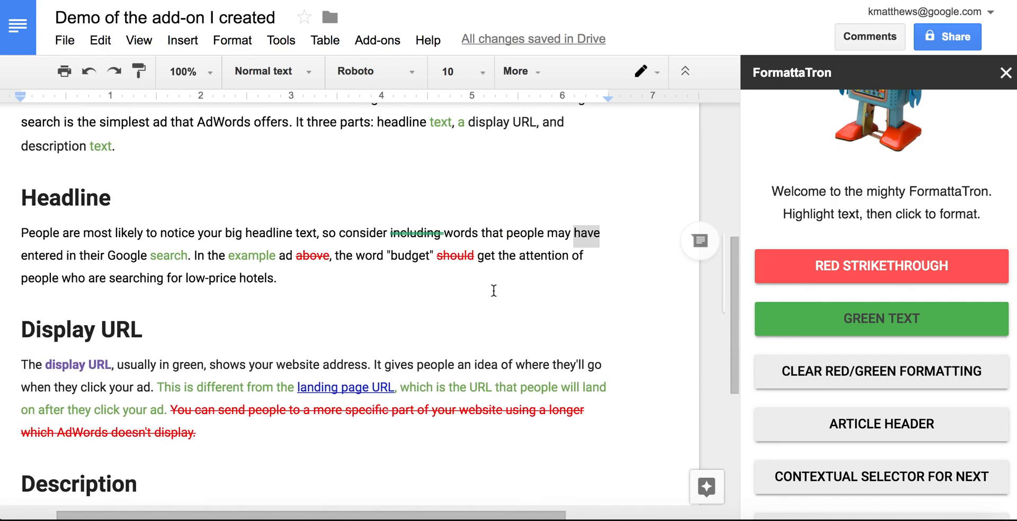